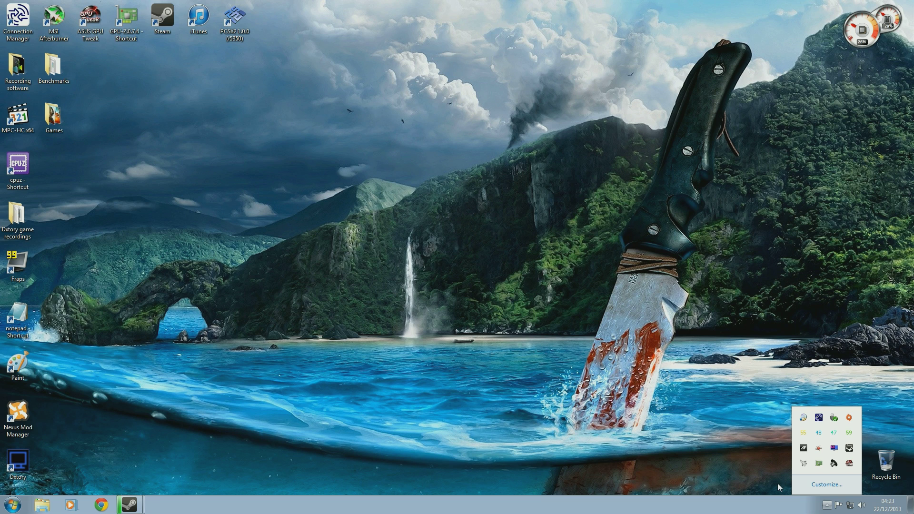
- Reveal the hidden tray icons, showing the hardware monitoring readouts such as 50 and 46
click(754, 450)
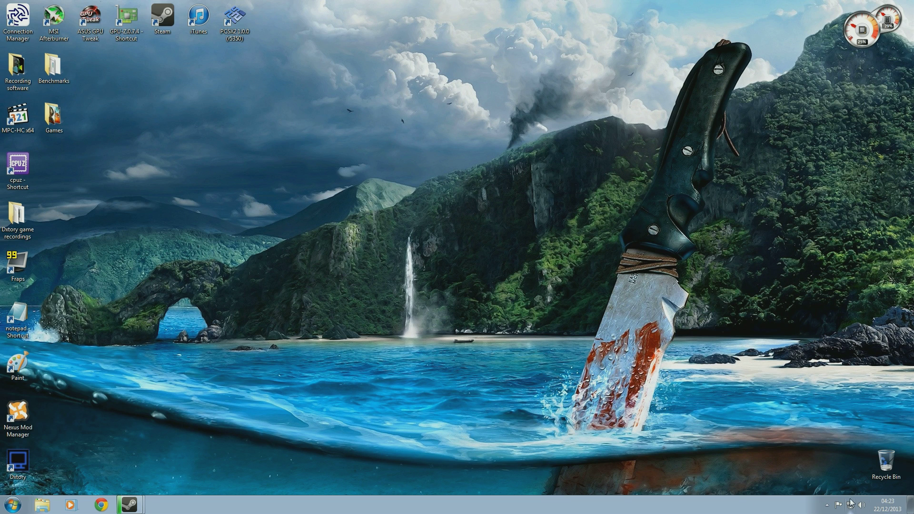
click(828, 505)
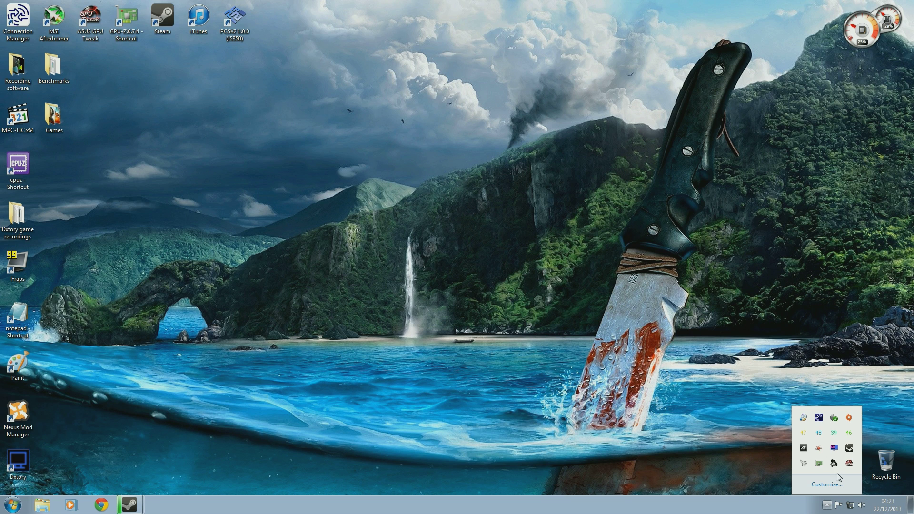
- Bring up MSI Afterburner from the tray and open the Monitoring tab of its properties
click(810, 464)
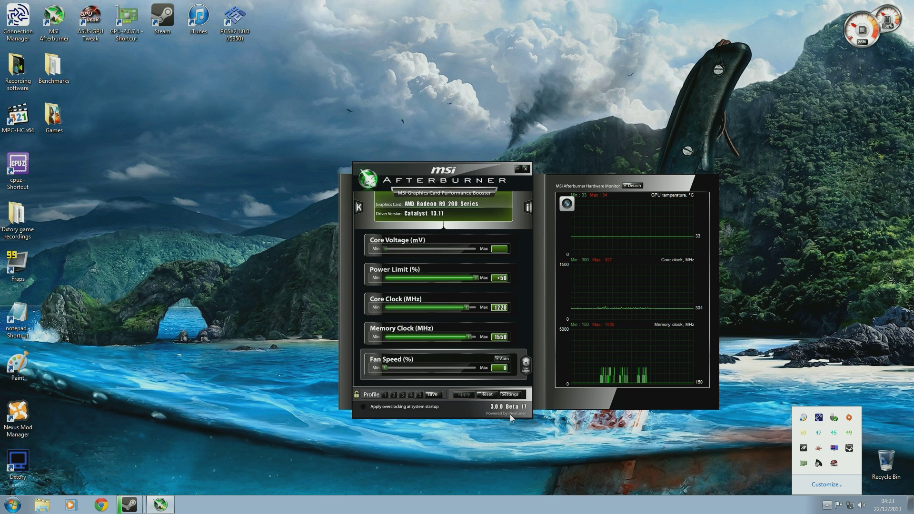
click(478, 399)
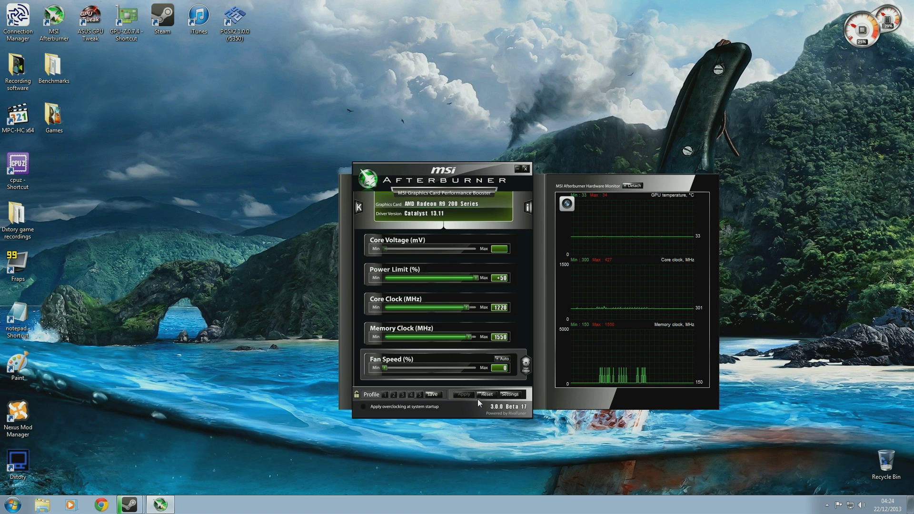
click(512, 394)
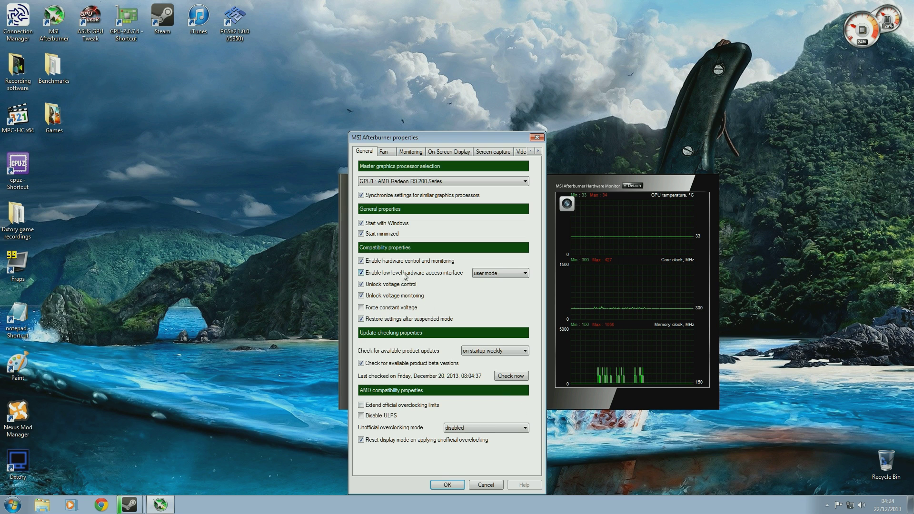
click(412, 152)
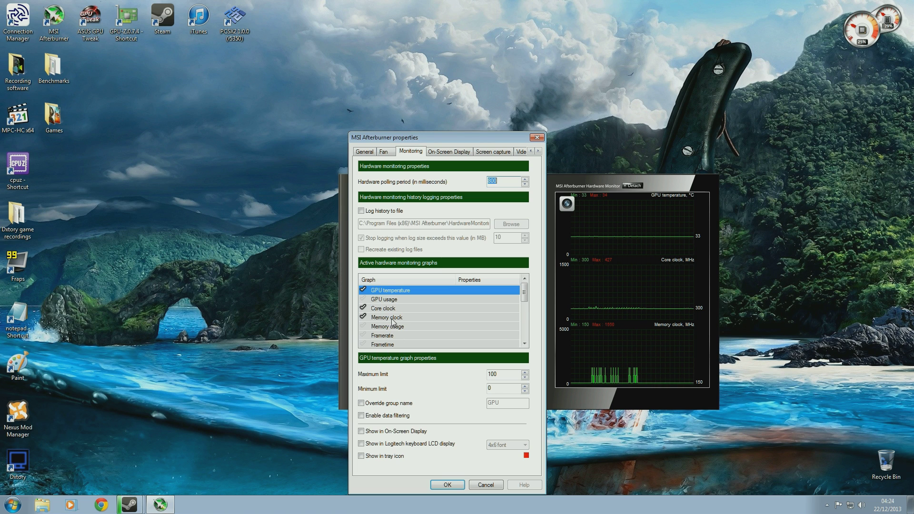
- Enable the Memory usage and Framerate graphs and show GPU temperature in the OSD
click(362, 289)
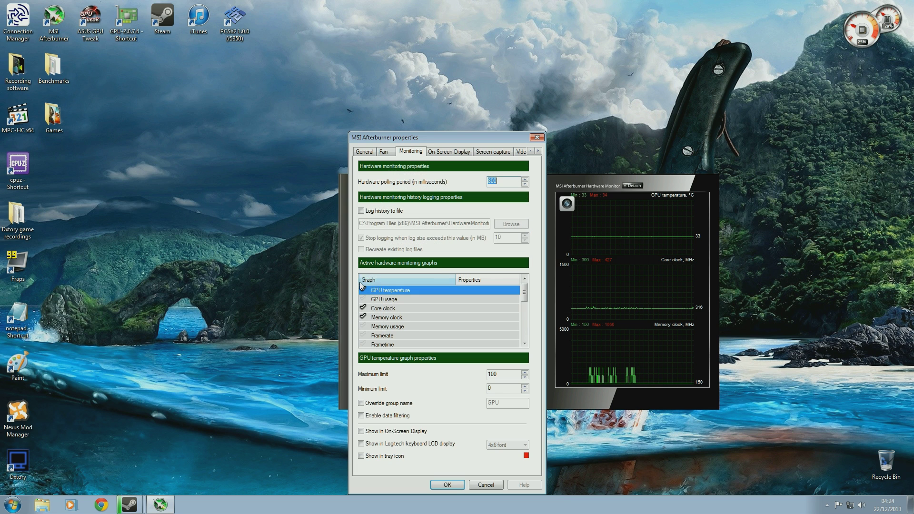
click(363, 289)
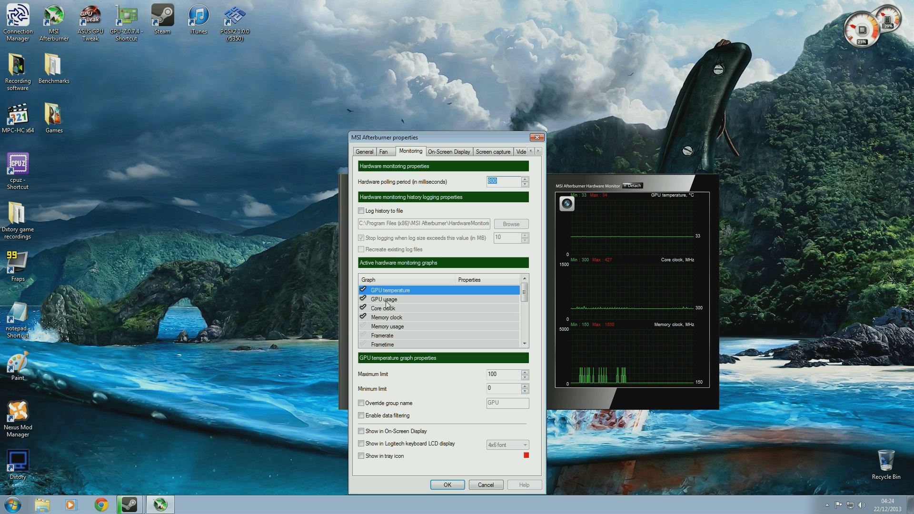
click(363, 327)
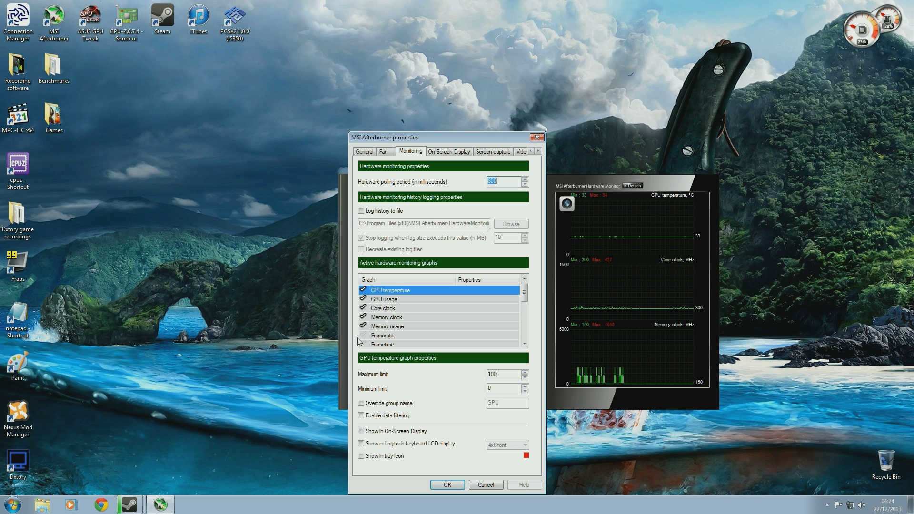
click(363, 336)
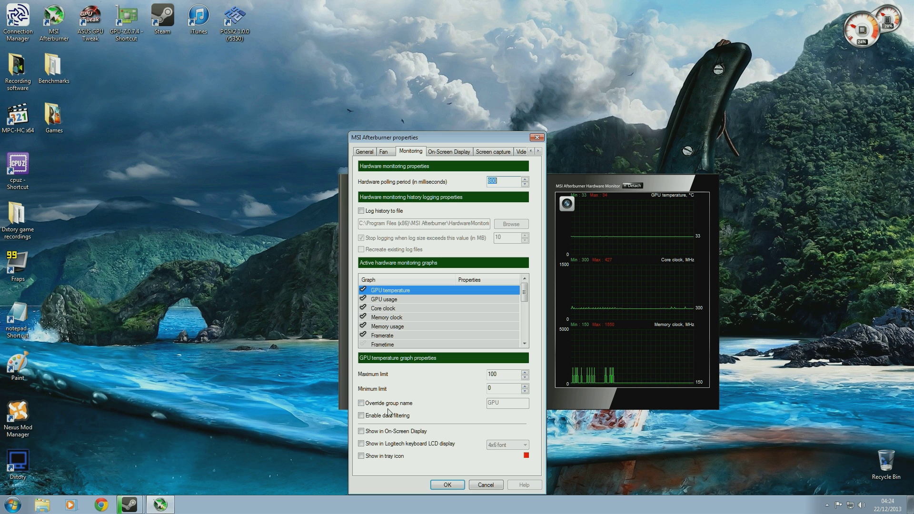
click(375, 434)
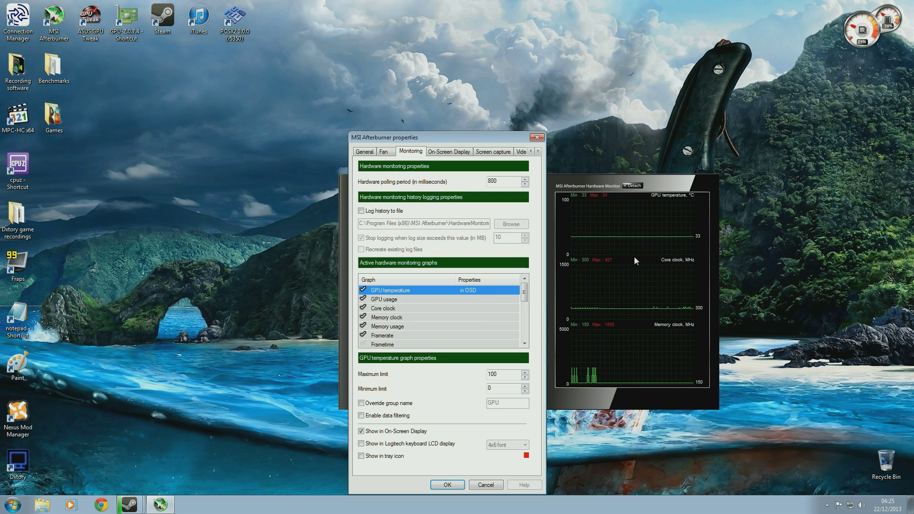
- Move the properties dialog left to uncover the main window with 1270 MHz core clock
drag(458, 135, 240, 137)
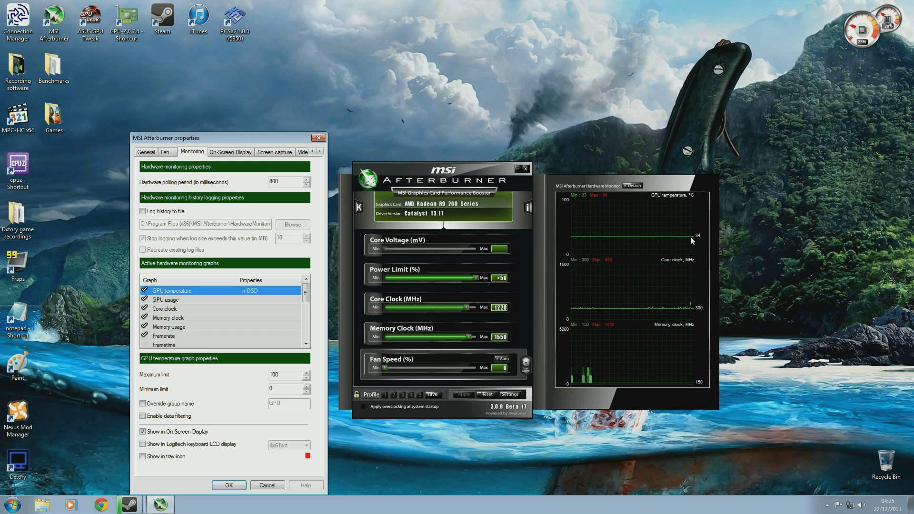
- Turn the GPU temperature graph off and back on, applying each change with OK
click(144, 291)
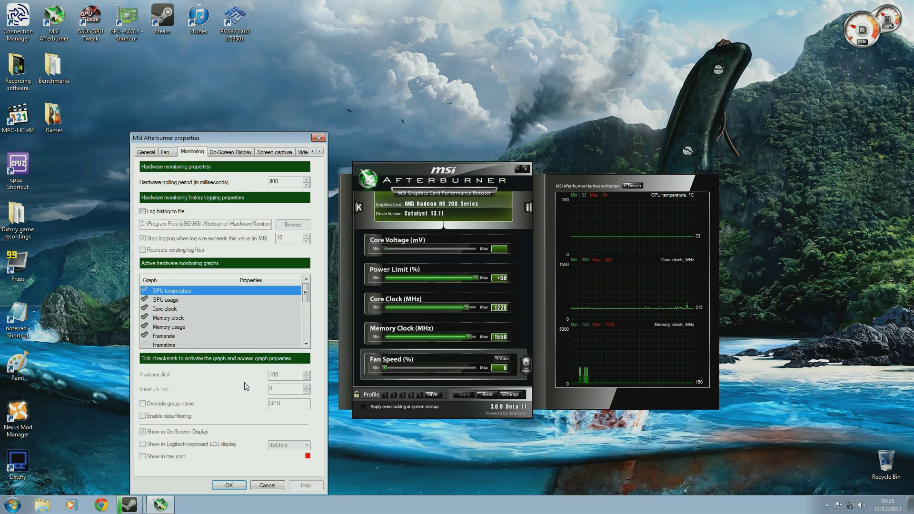
click(231, 485)
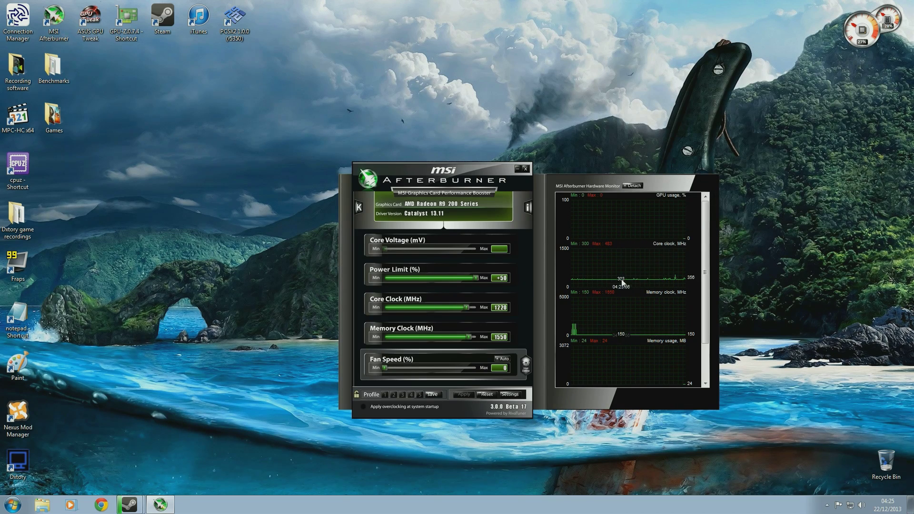
click(507, 396)
key(ctrl+Tab)
key(ctrl+Tab)
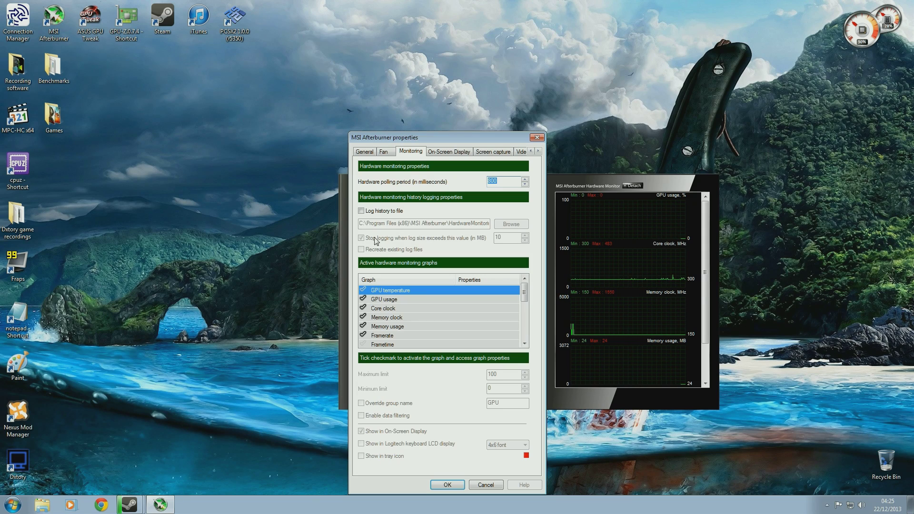
click(363, 290)
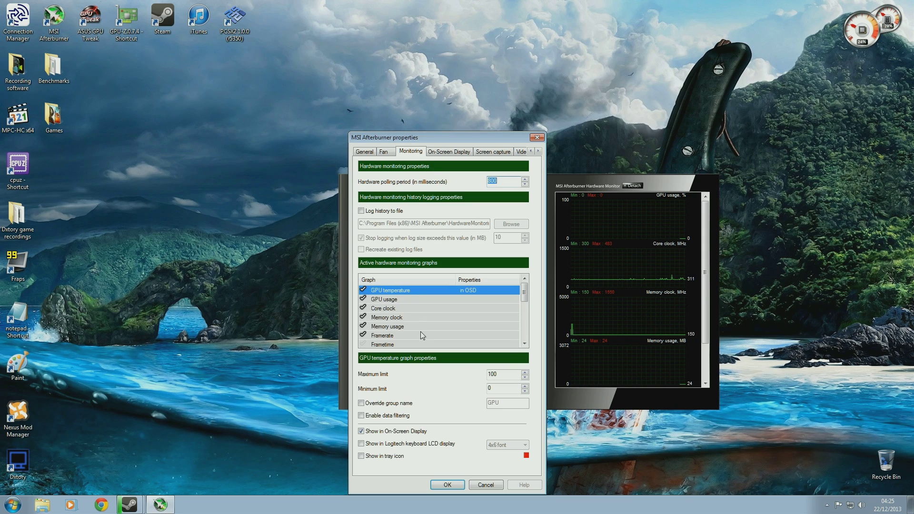
click(447, 484)
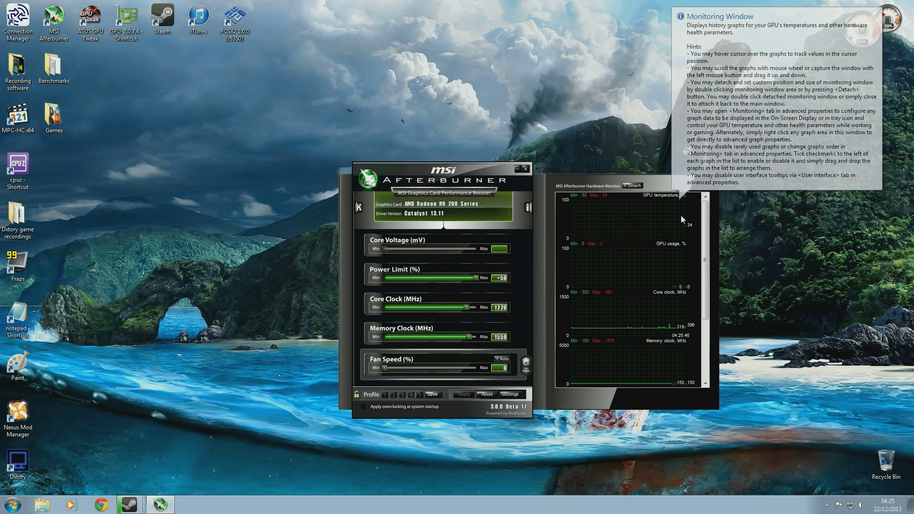
- Reopen the Monitoring settings and place the dialog to the left of the main window
click(511, 395)
click(410, 152)
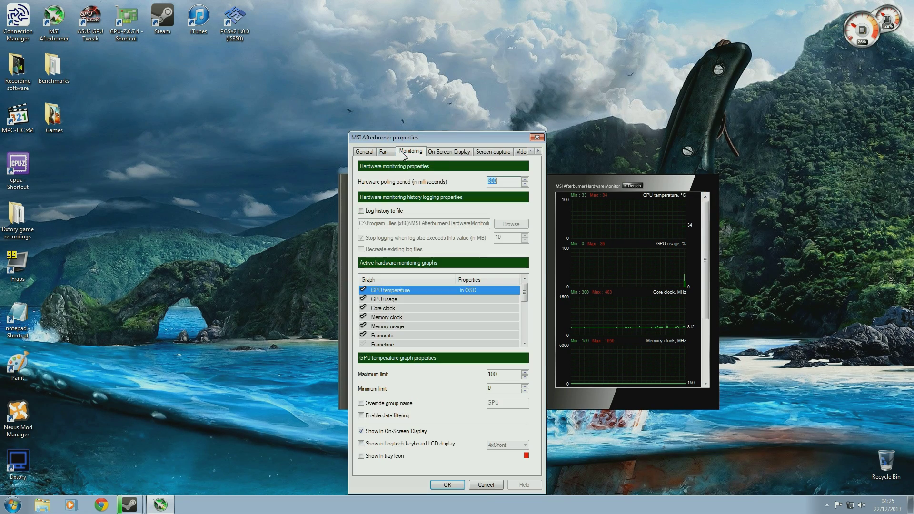
drag(429, 137, 237, 134)
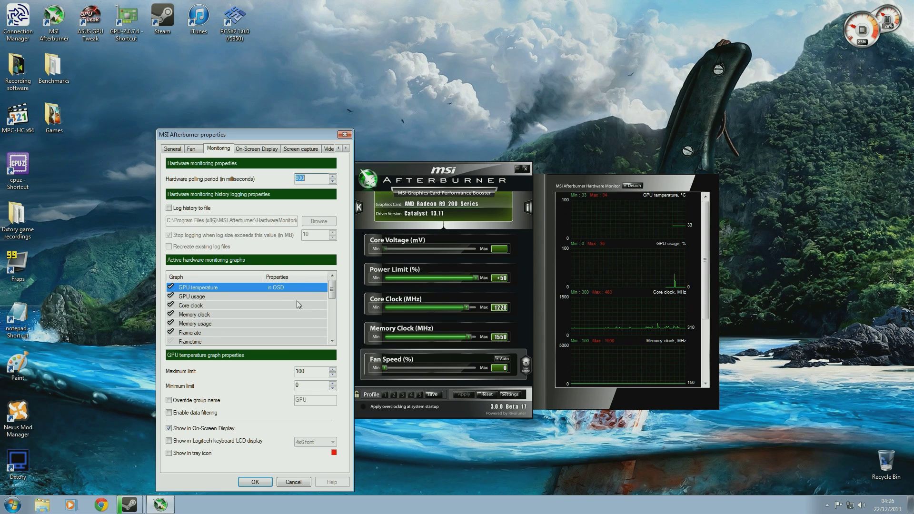
- Enable Show in On-Screen Display for GPU usage, core clock, memory clock, memory usage and framerate
click(184, 298)
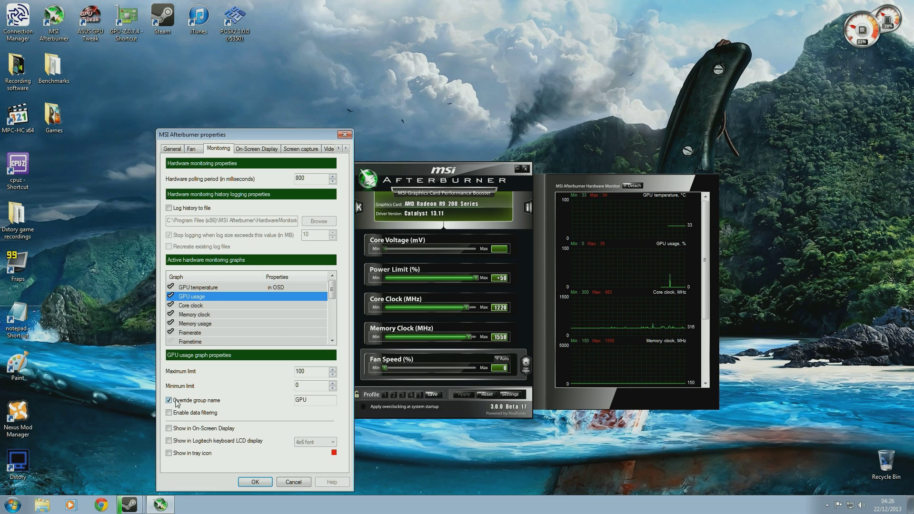
click(169, 429)
click(190, 306)
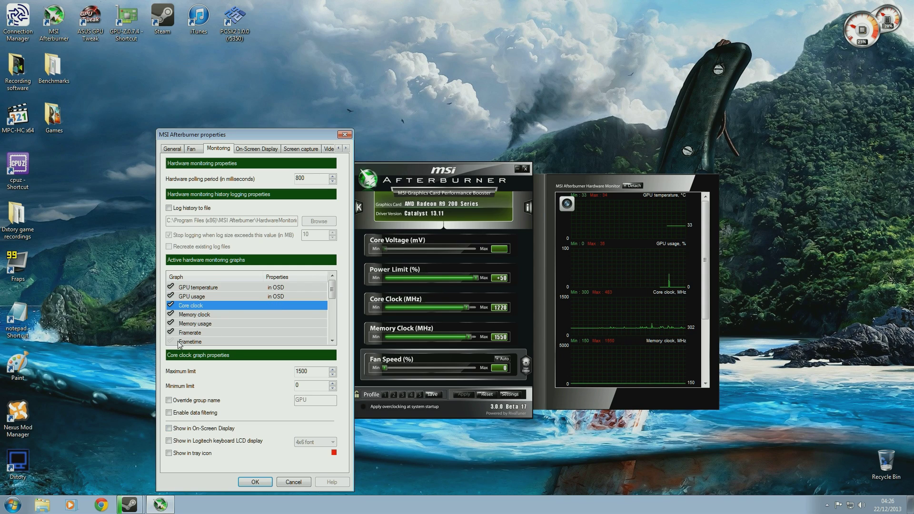
click(169, 429)
click(193, 315)
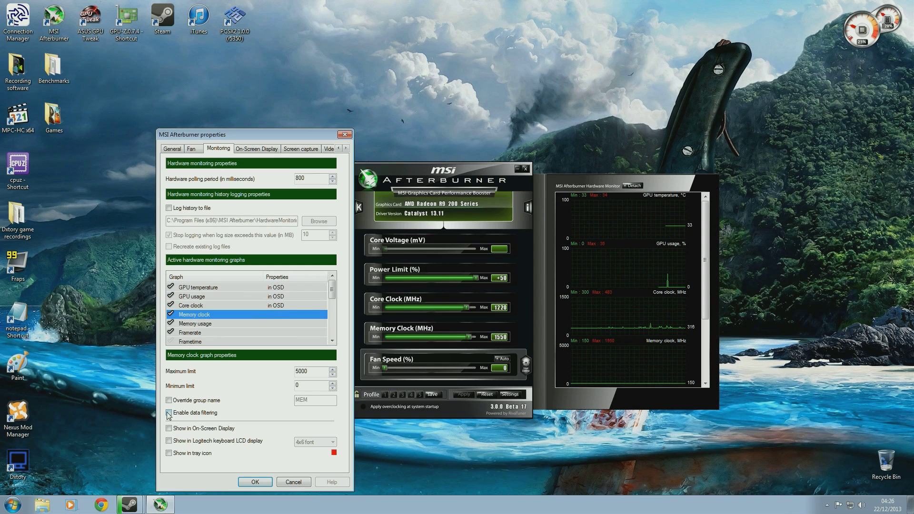
click(169, 429)
click(191, 324)
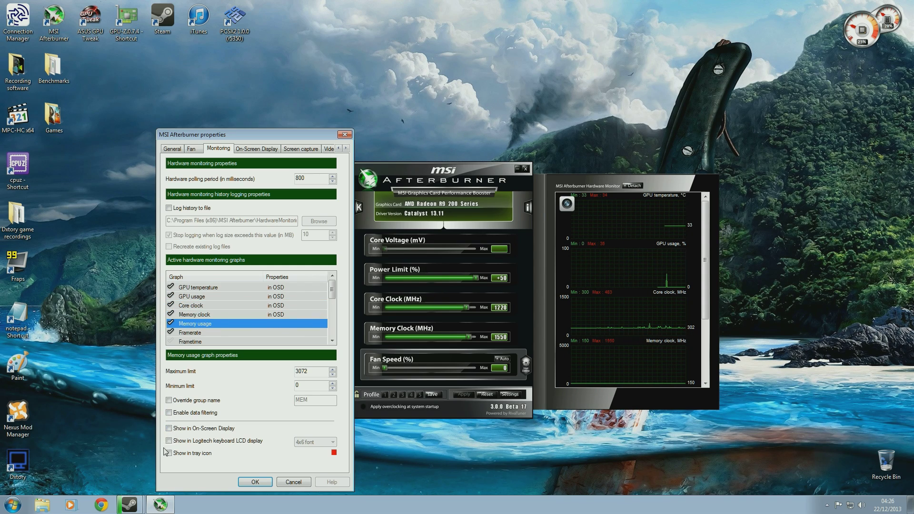
click(170, 429)
click(190, 333)
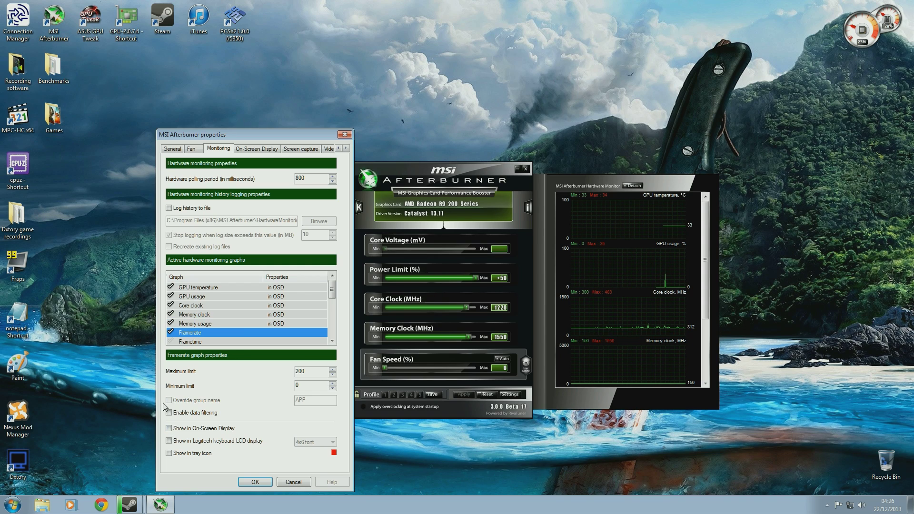
click(170, 429)
click(110, 288)
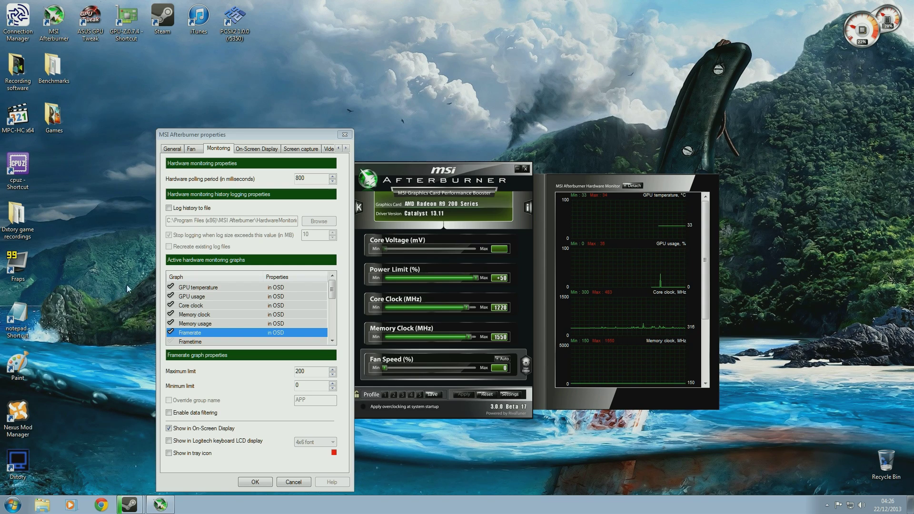
drag(331, 287, 341, 314)
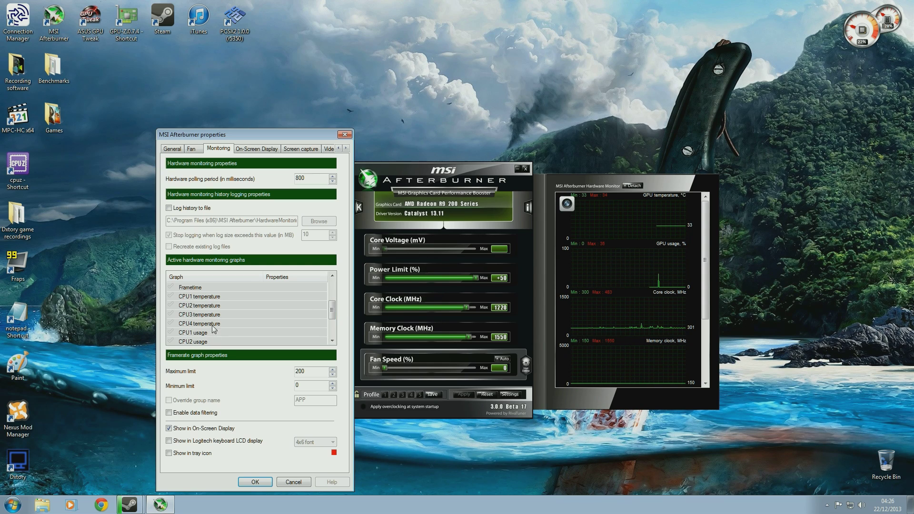
mouse_move(329, 330)
scroll(329, 329, down, 2)
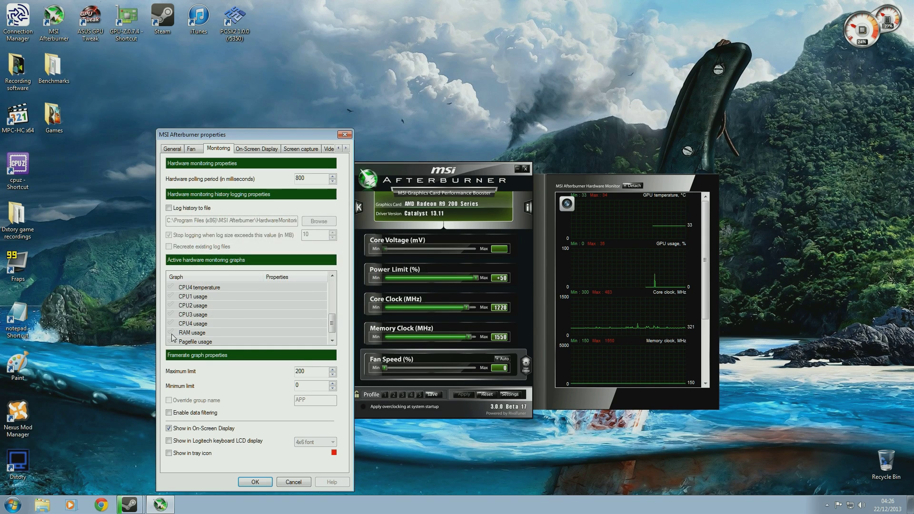
scroll(332, 322, up, 1)
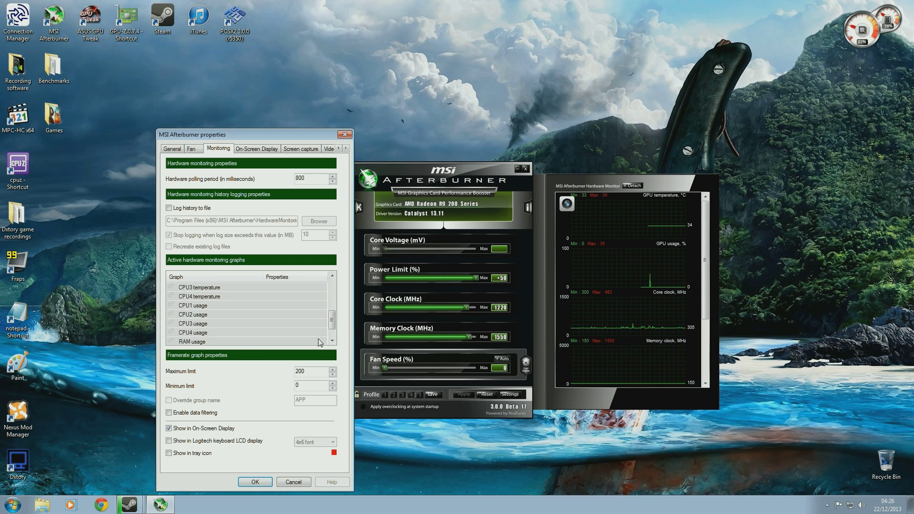
drag(333, 318, 338, 291)
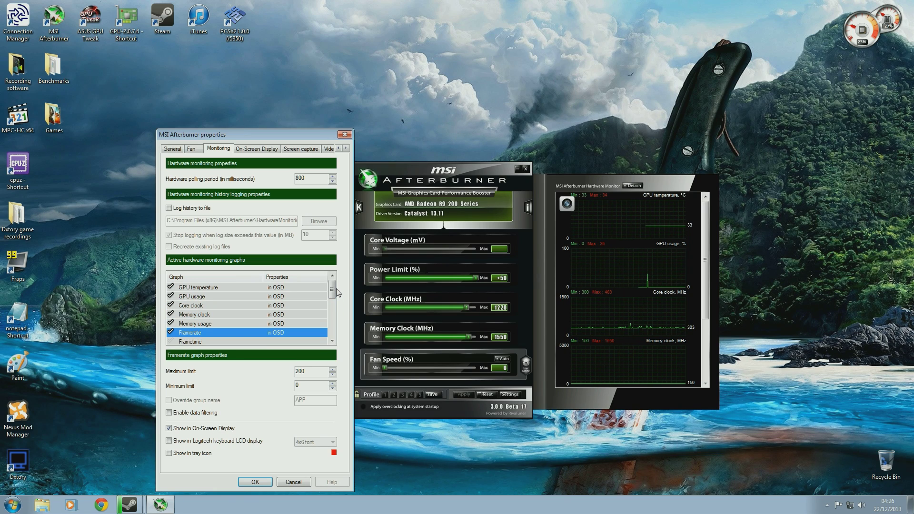